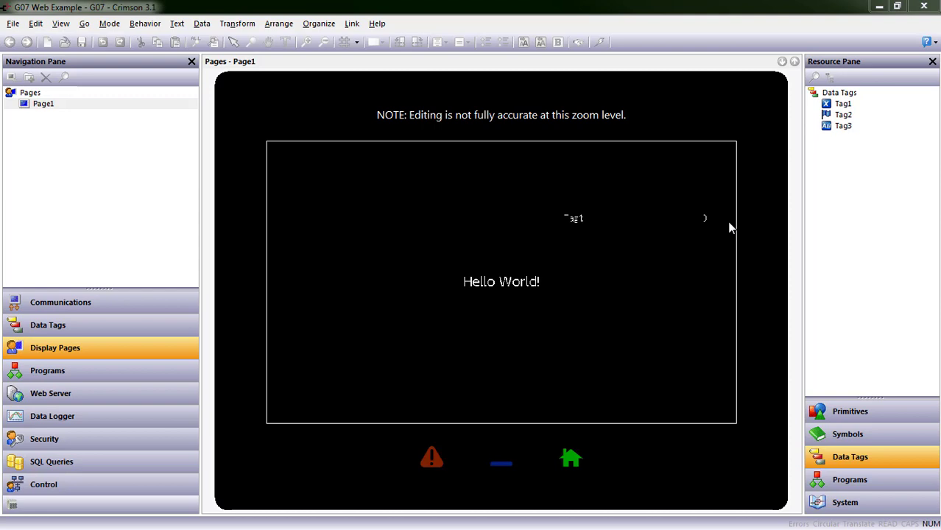
Bring the Crimson 3.1 window with the G07 Web Example project into focus
{"action": "left_click", "coordinate": [333, 7]}
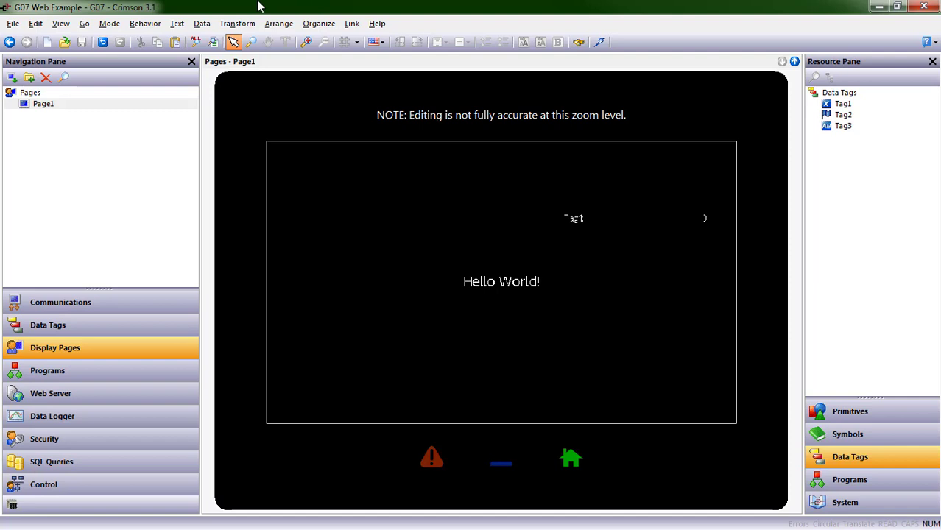
In Communications, set Ethernet 1 Port Mode to Manual Configuration with IP Address 192.168.1.20
{"action": "left_click", "coordinate": [78, 307]}
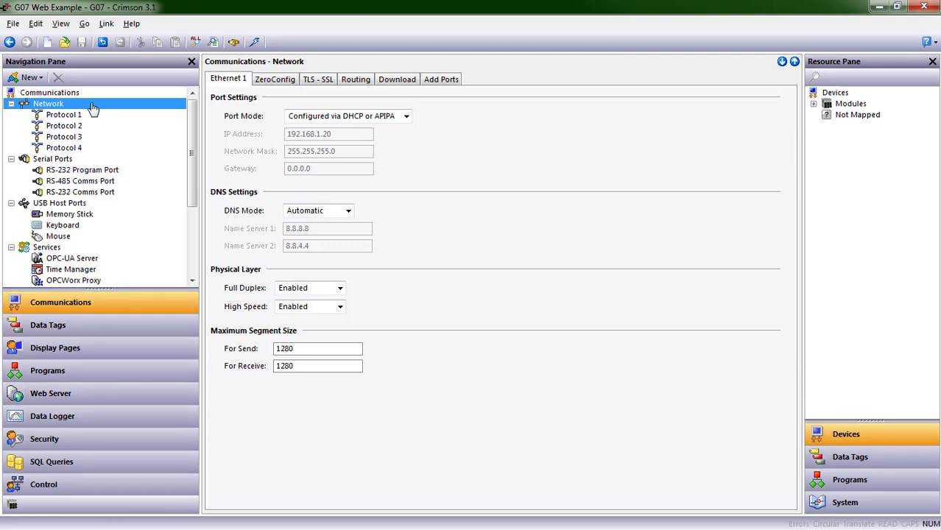
{"action": "left_click", "coordinate": [410, 118]}
{"action": "left_click", "coordinate": [407, 116]}
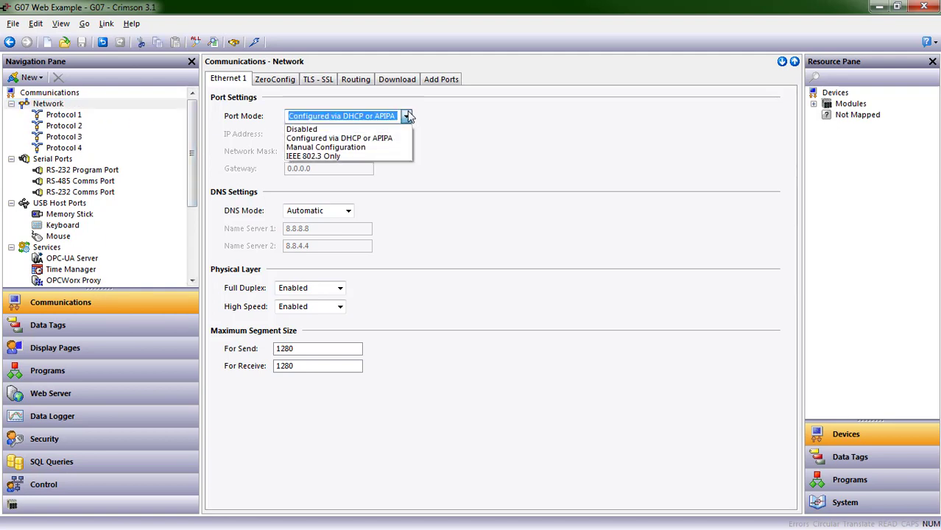
{"action": "left_click", "coordinate": [394, 148]}
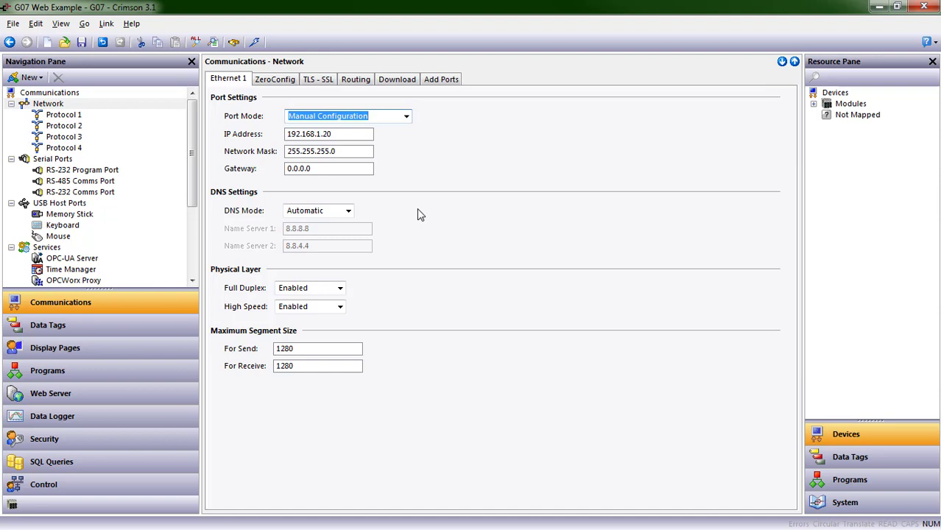
{"action": "left_click", "coordinate": [407, 118]}
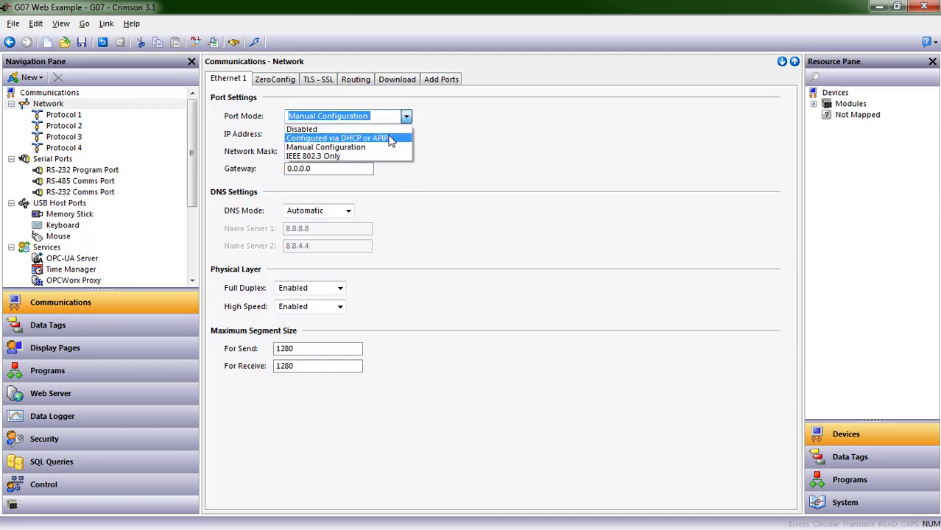
{"action": "left_click", "coordinate": [405, 141]}
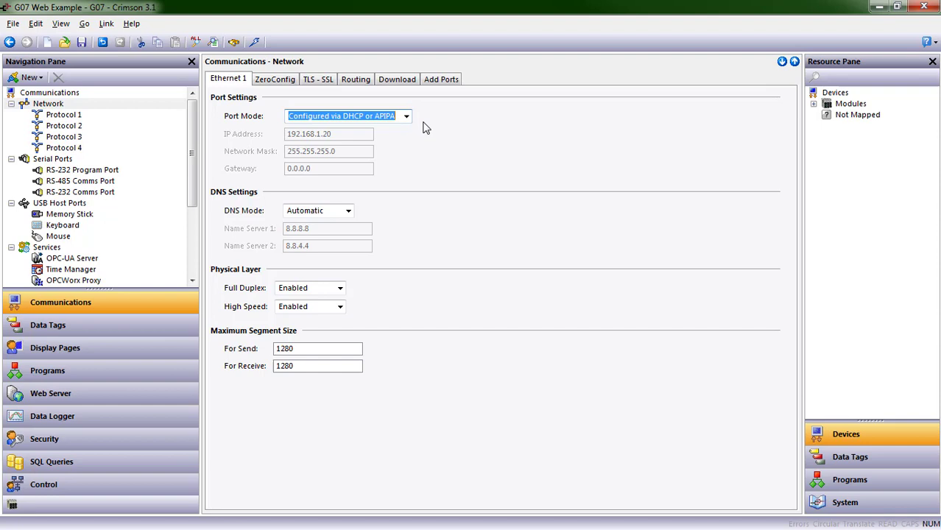
{"action": "left_click", "coordinate": [406, 116]}
{"action": "left_click", "coordinate": [335, 148]}
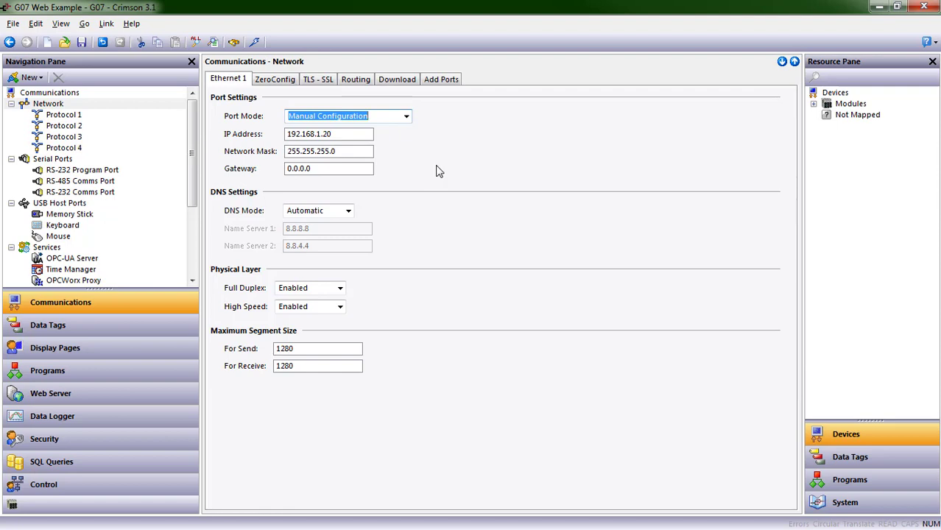
{"action": "left_click", "coordinate": [356, 135]}
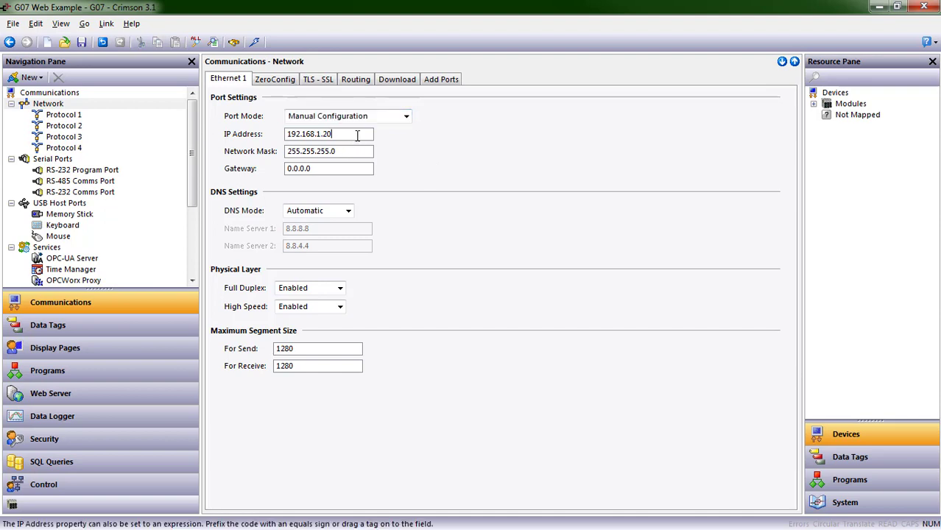
{"action": "left_click", "coordinate": [273, 80]}
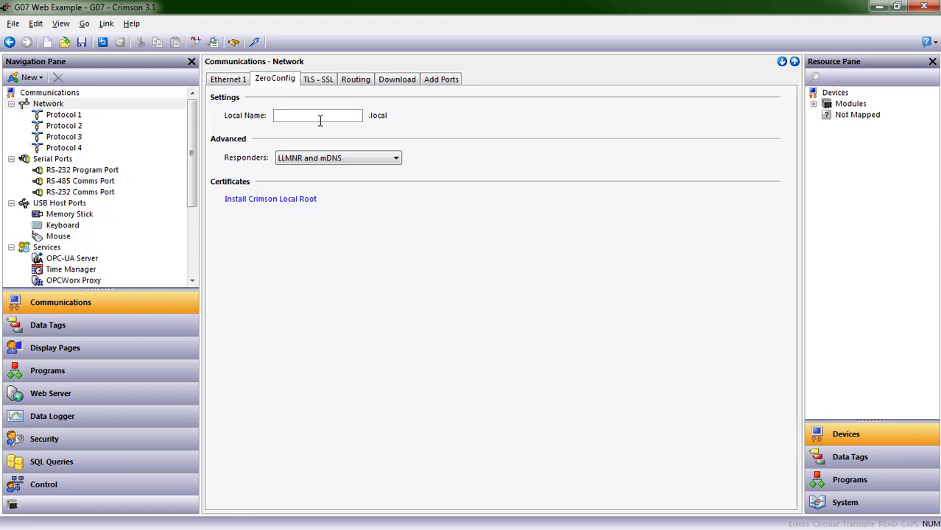
Enter WebExample as the ZeroConfig Local Name
{"action": "type", "text": "WebExample"}
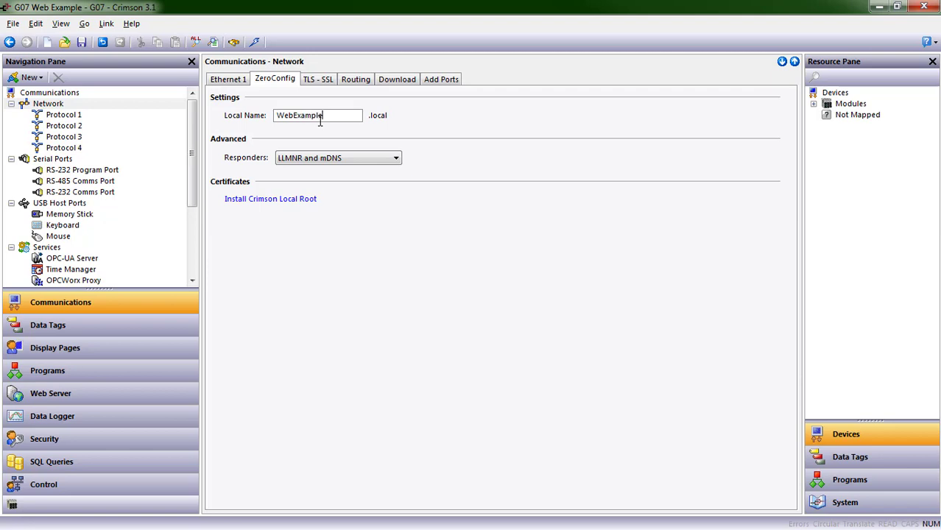
{"action": "key", "text": "Return"}
Set the Download tab's Selection Mode to Auto Ethernet 1
{"action": "left_click", "coordinate": [412, 85]}
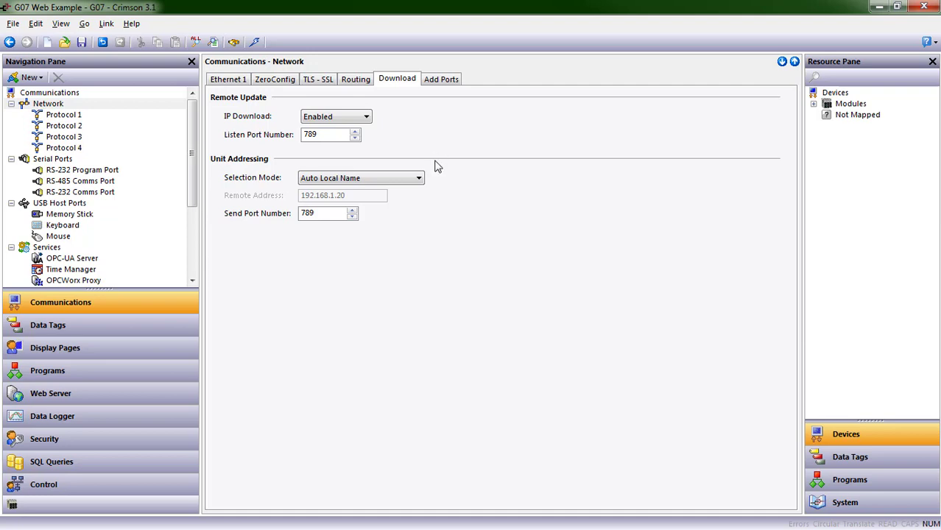
{"action": "left_click", "coordinate": [421, 179]}
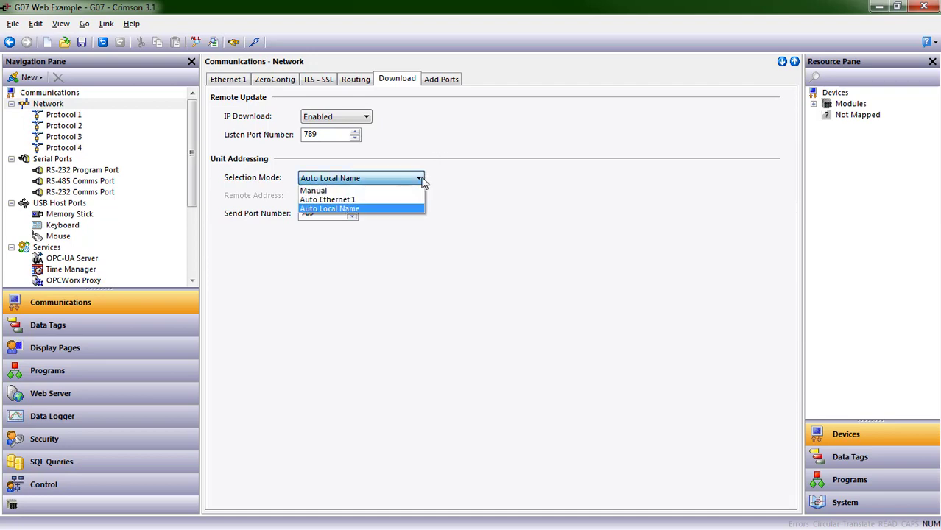
{"action": "left_click", "coordinate": [317, 199]}
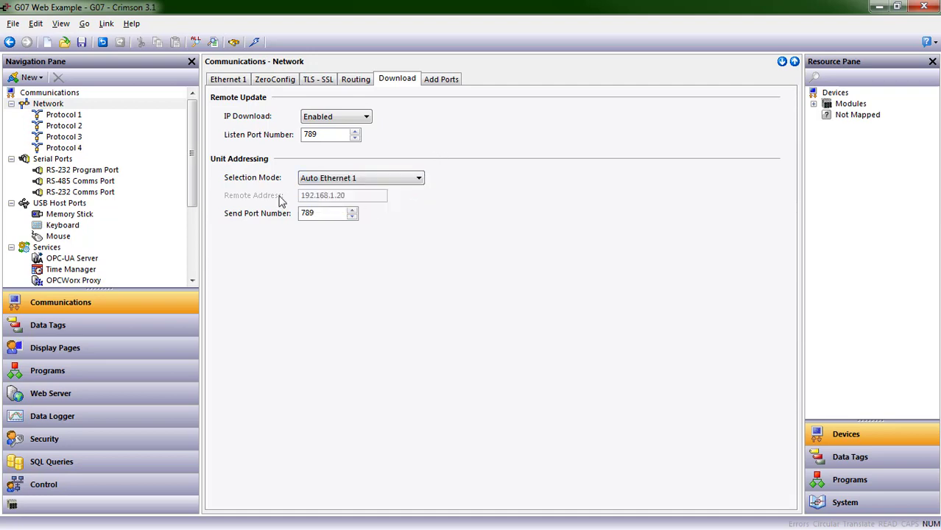
Review the Ethernet 1 settings: manual IP 192.168.1.20 with mask 255.255.255.0
{"action": "left_click", "coordinate": [245, 80]}
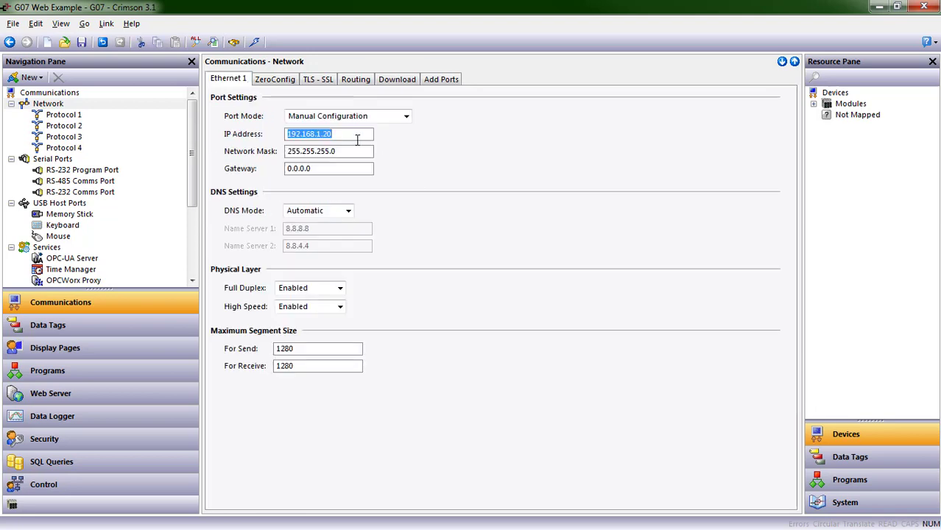
{"action": "left_click", "coordinate": [394, 84]}
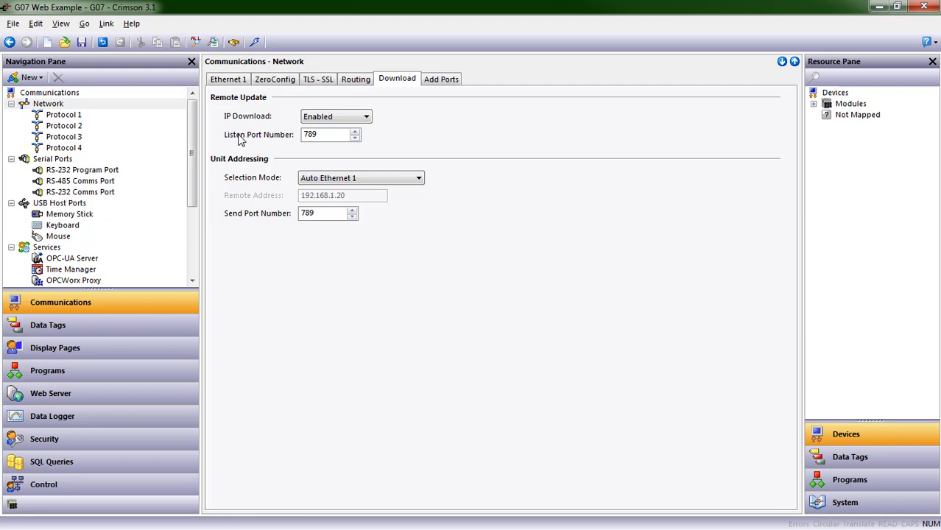
{"action": "left_click", "coordinate": [153, 103]}
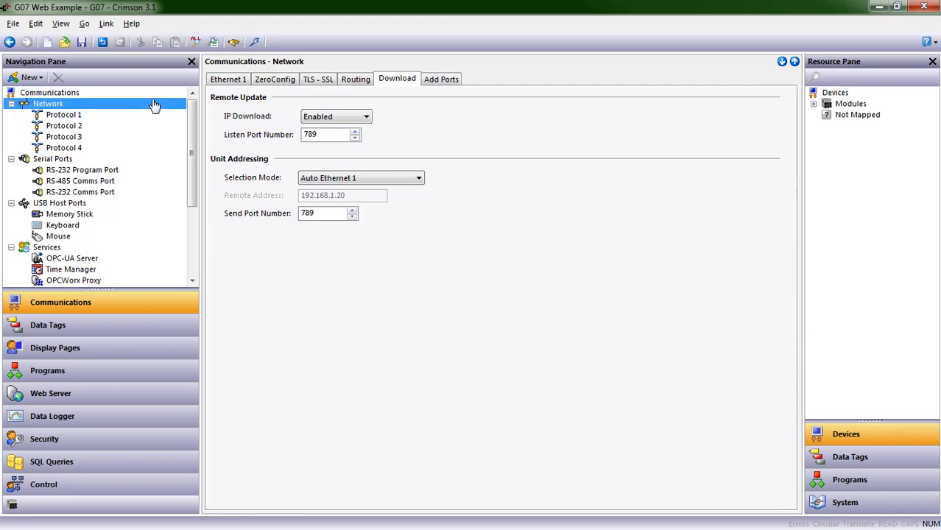
{"action": "left_click", "coordinate": [226, 79]}
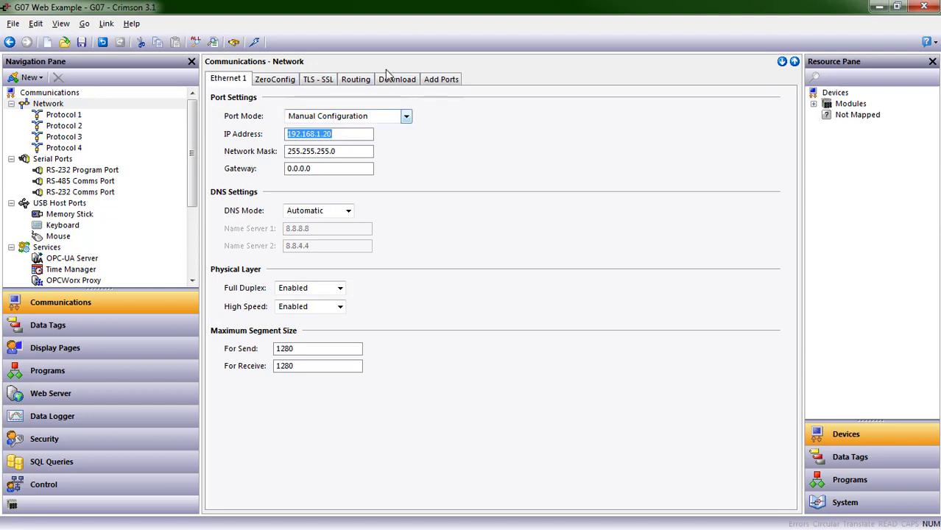
Choose USB in Link Options, then send the database to the device
{"action": "left_click", "coordinate": [97, 27]}
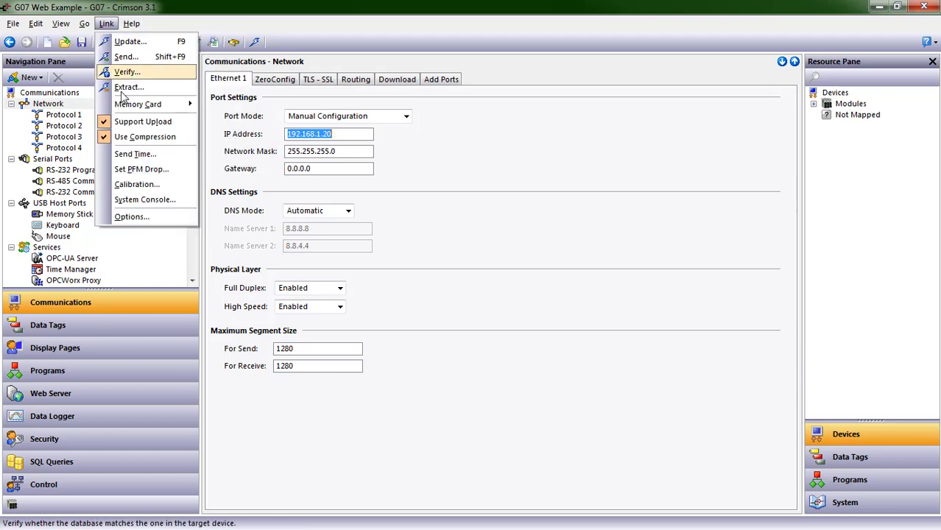
{"action": "left_click", "coordinate": [144, 217]}
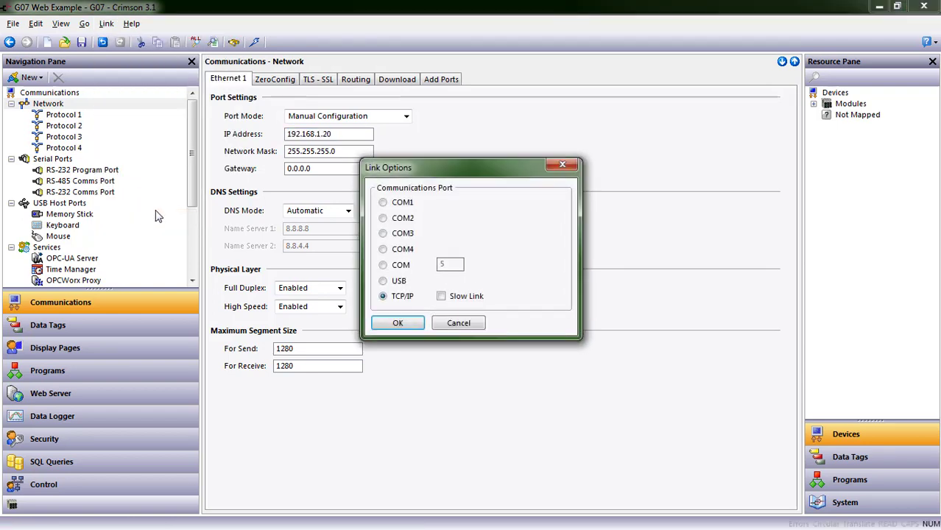
{"action": "left_click", "coordinate": [386, 281]}
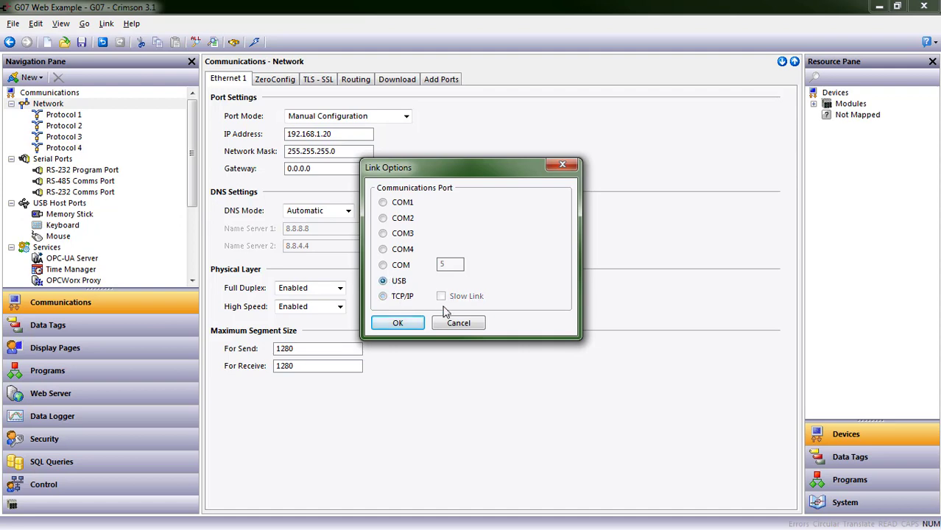
{"action": "left_click", "coordinate": [396, 324]}
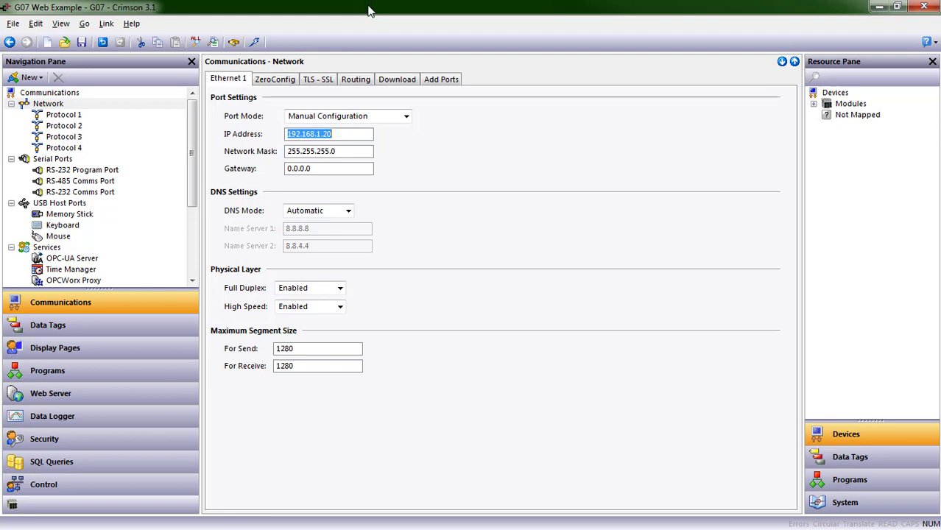
{"action": "left_click", "coordinate": [106, 24]}
{"action": "left_click", "coordinate": [112, 58]}
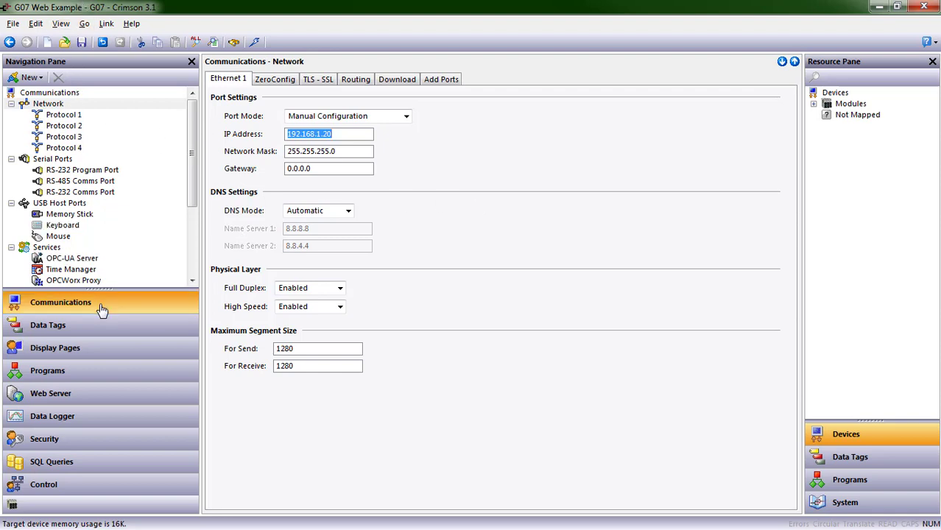
Set the Web Server's Transport Protocol to TCP-HTTP
{"action": "left_click", "coordinate": [104, 394]}
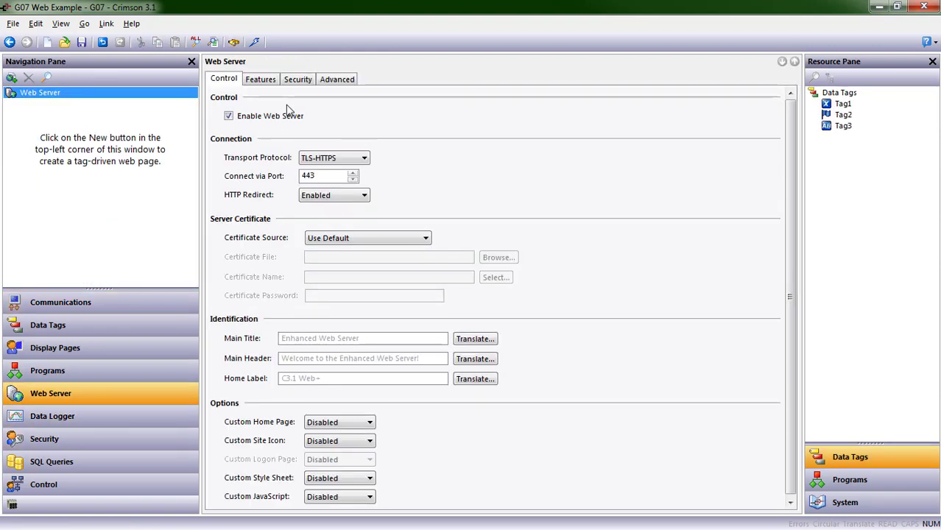
{"action": "left_click", "coordinate": [365, 159]}
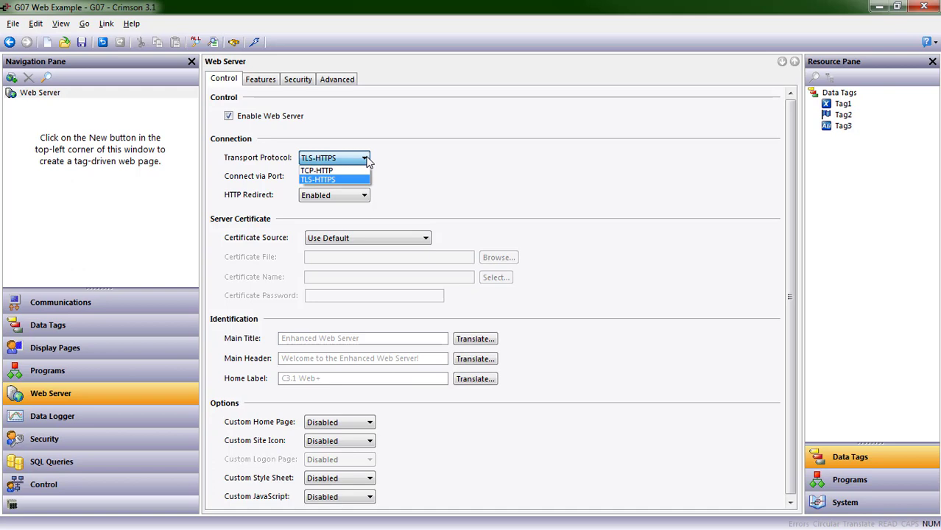
{"action": "left_click", "coordinate": [359, 170]}
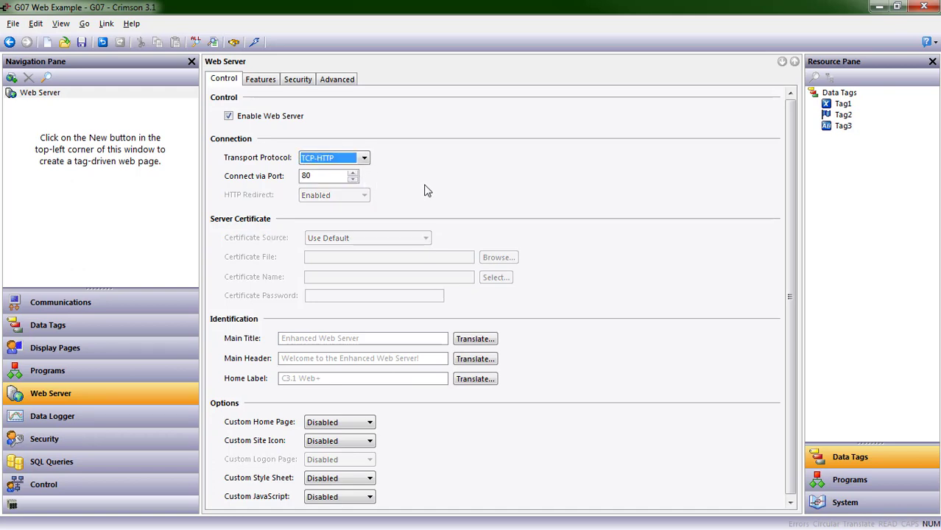
Set Remote Control to Enabled on the Web Server Features tab
{"action": "left_click", "coordinate": [262, 80]}
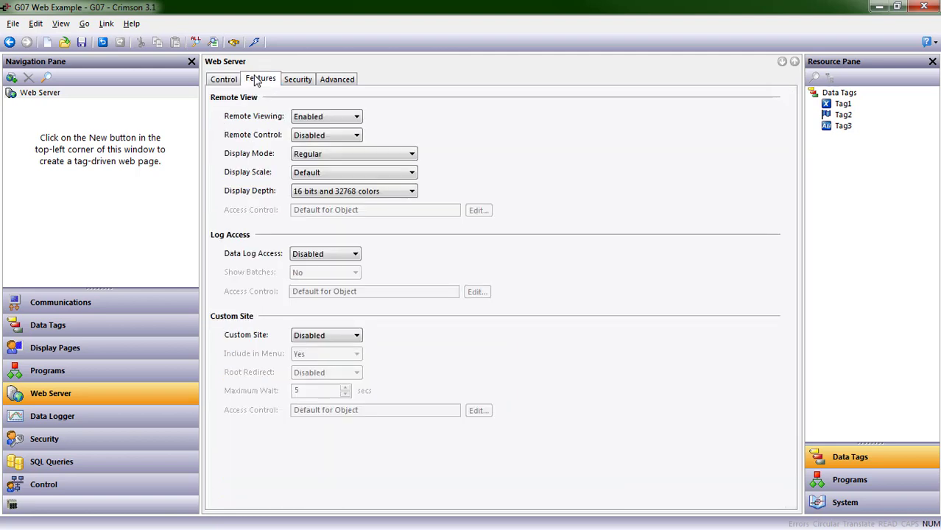
{"action": "left_click", "coordinate": [335, 137]}
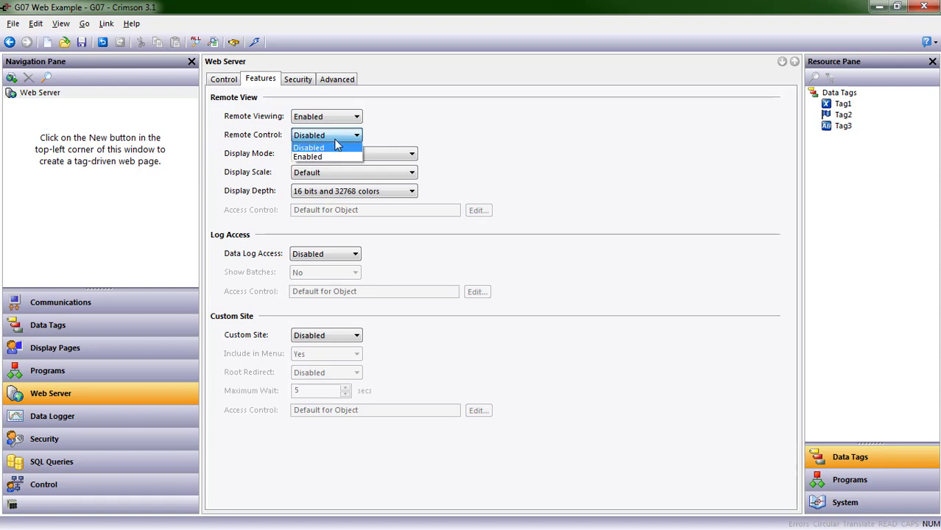
{"action": "left_click", "coordinate": [317, 157]}
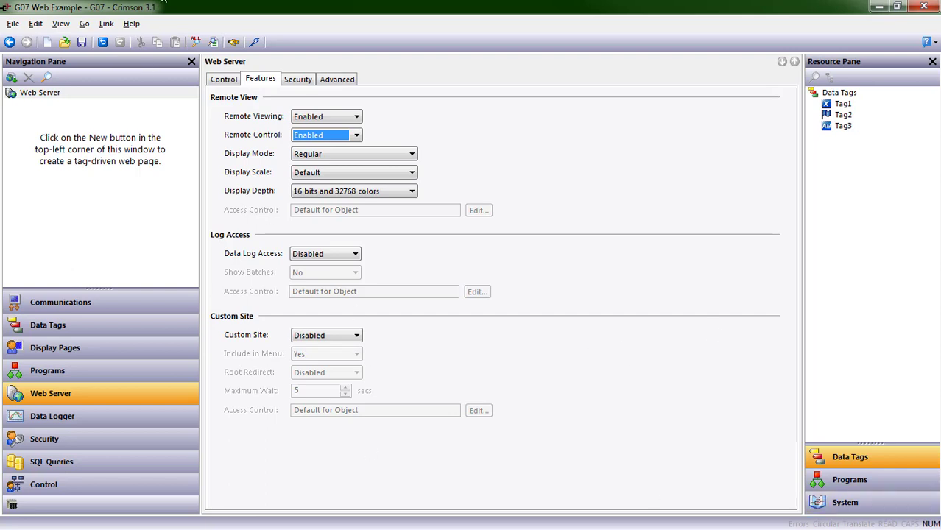
Download the updated web server settings to the device with Update
{"action": "left_click", "coordinate": [255, 44]}
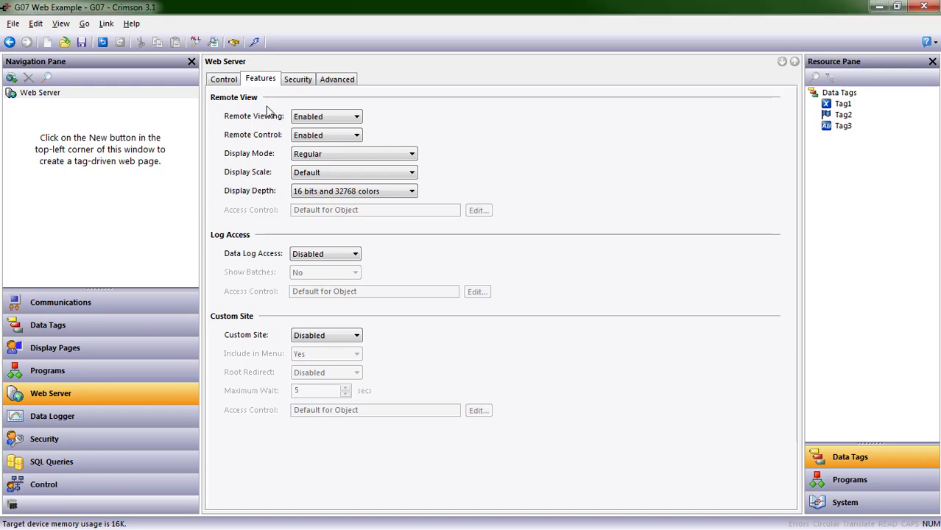
Set Main Header to 'Hello YouTube Viewers!' and download it with F9
{"action": "left_click", "coordinate": [224, 79]}
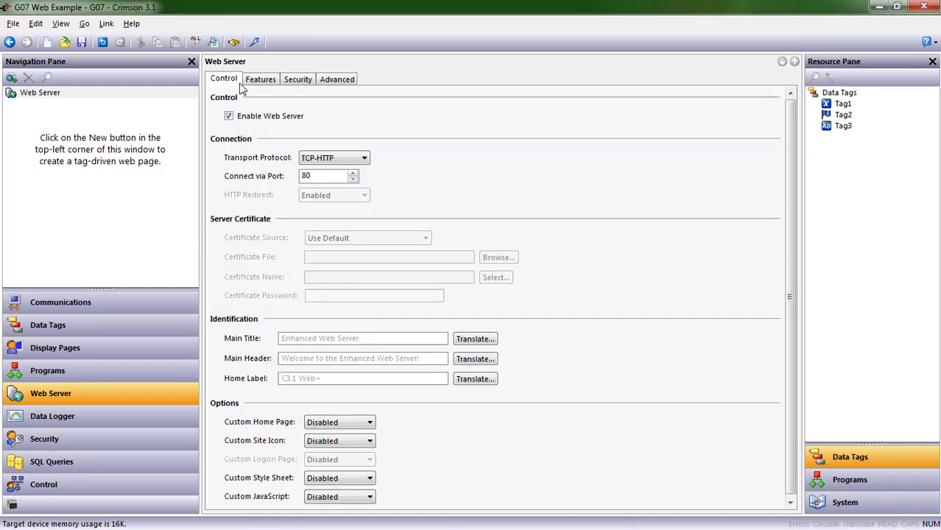
{"action": "left_click", "coordinate": [423, 357]}
{"action": "type", "text": "Hello "}
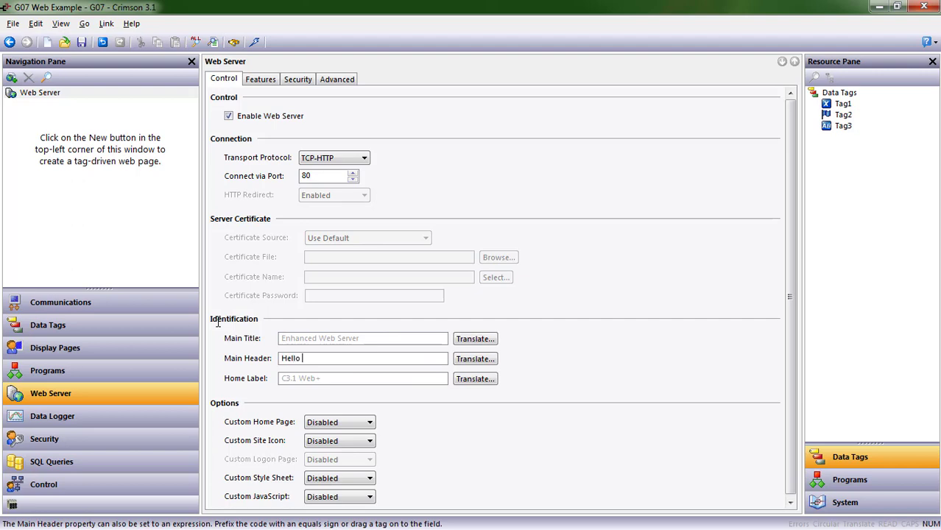
{"action": "type", "text": "YouTube Viewers"}
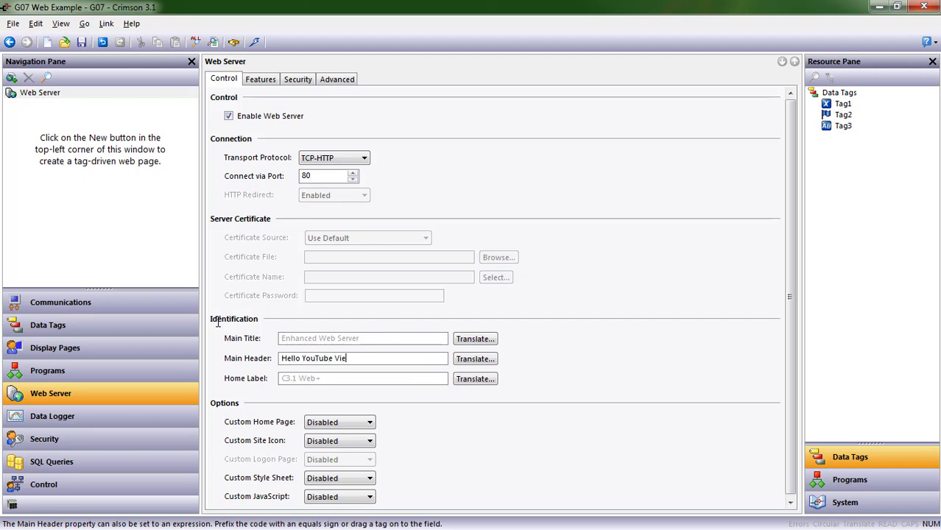
{"action": "type", "text": "!"}
{"action": "key", "text": "F9"}
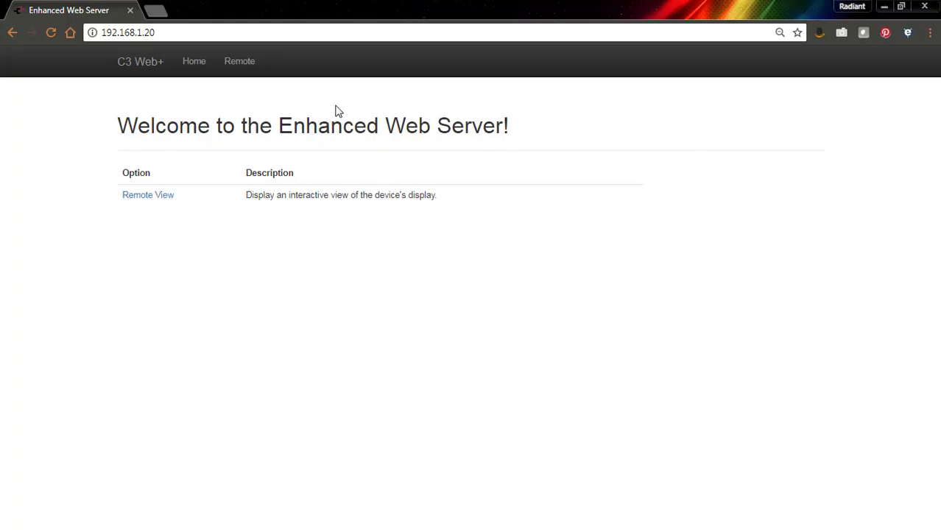
Reload the device's web page in Chrome to show the new header
{"action": "left_click", "coordinate": [54, 32]}
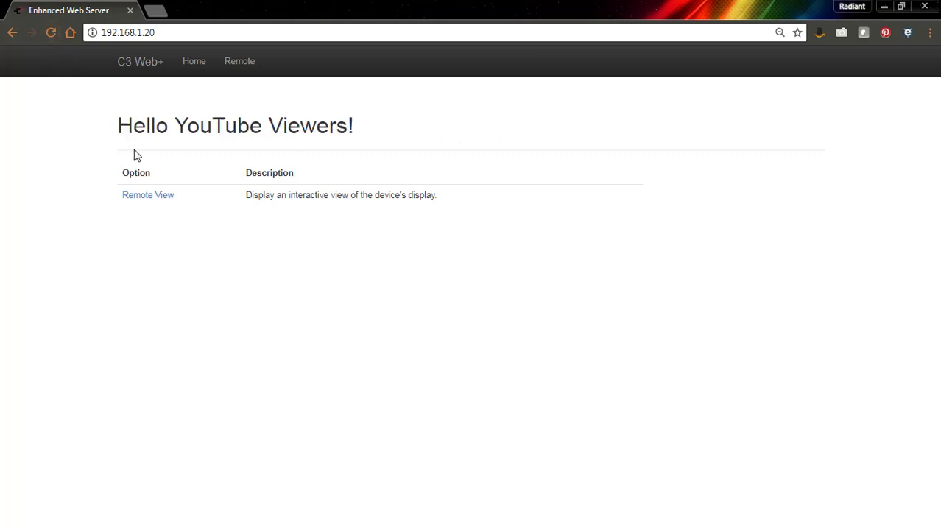
{"action": "left_click_drag", "start_coordinate": [137, 123], "coordinate": [476, 208]}
{"action": "left_click", "coordinate": [418, 395]}
Open Remote View of the device display, adjusting page zoom to 110% then 90%
{"action": "left_click", "coordinate": [153, 197]}
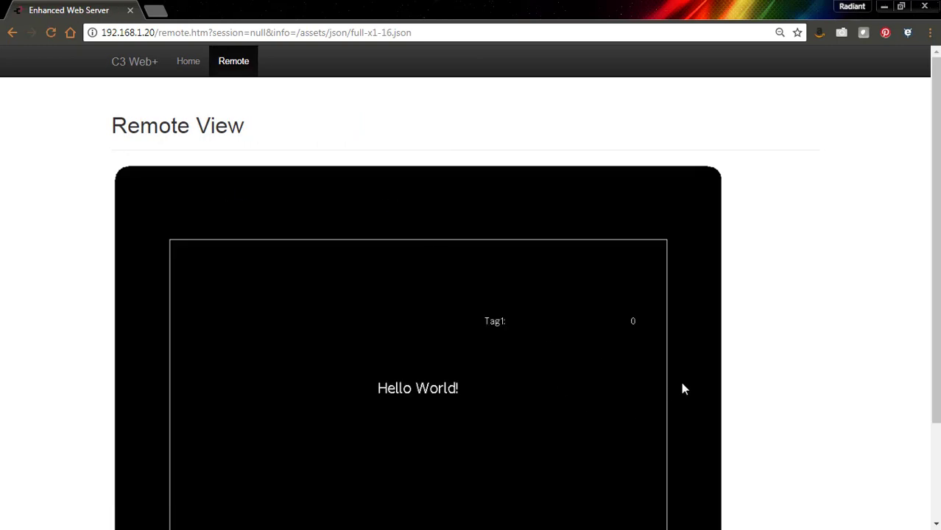
{"action": "key", "text": "ctrl+plus"}
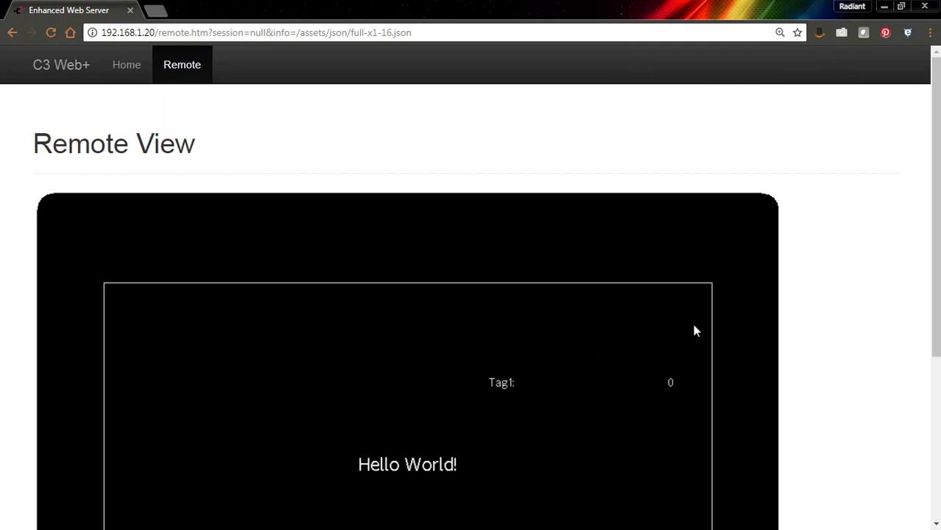
{"action": "key", "text": "ctrl+minus"}
{"action": "key", "text": "ctrl+minus"}
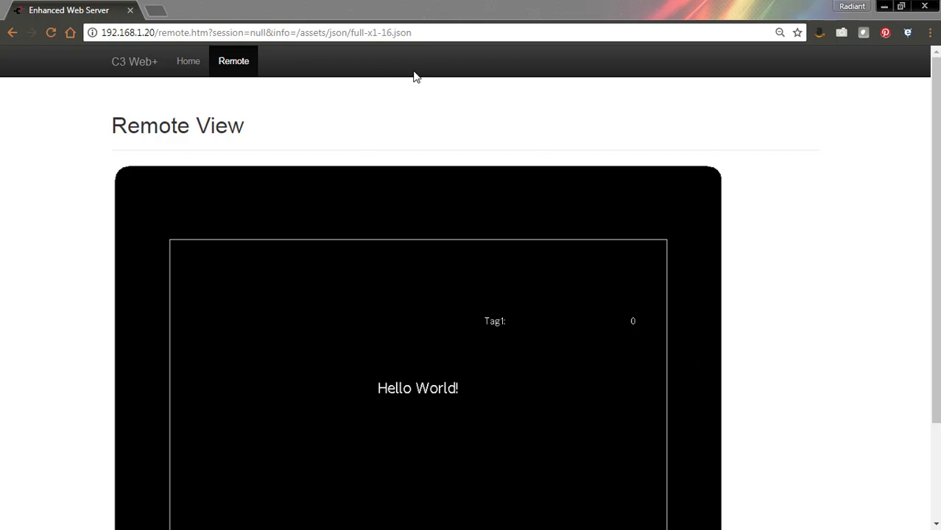
{"action": "left_click", "coordinate": [361, 224]}
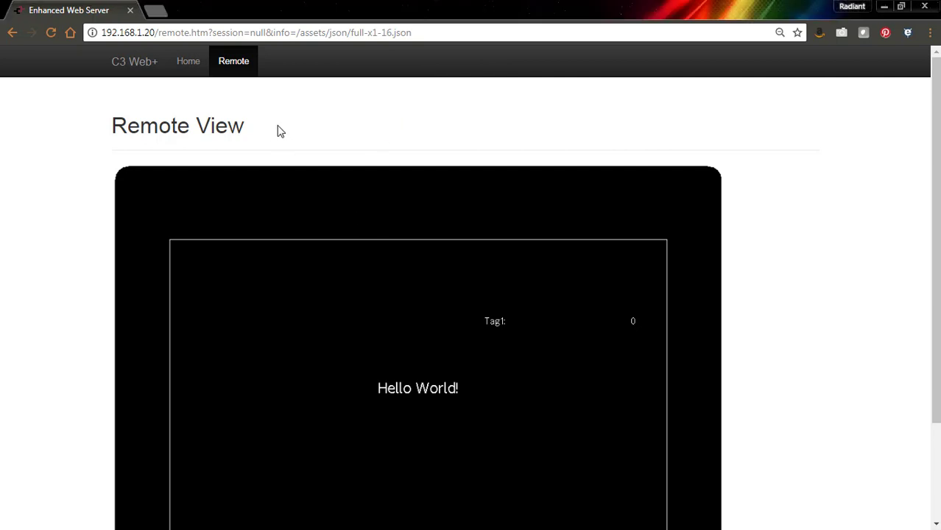